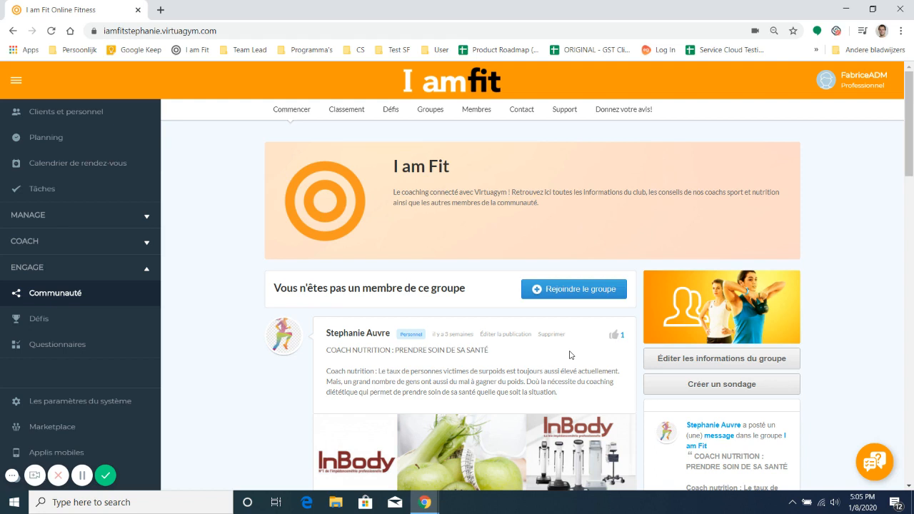
- Start a new activity in the appointment calendar settings and name it Zoga
{"action": "left_click", "coordinate": [115, 163]}
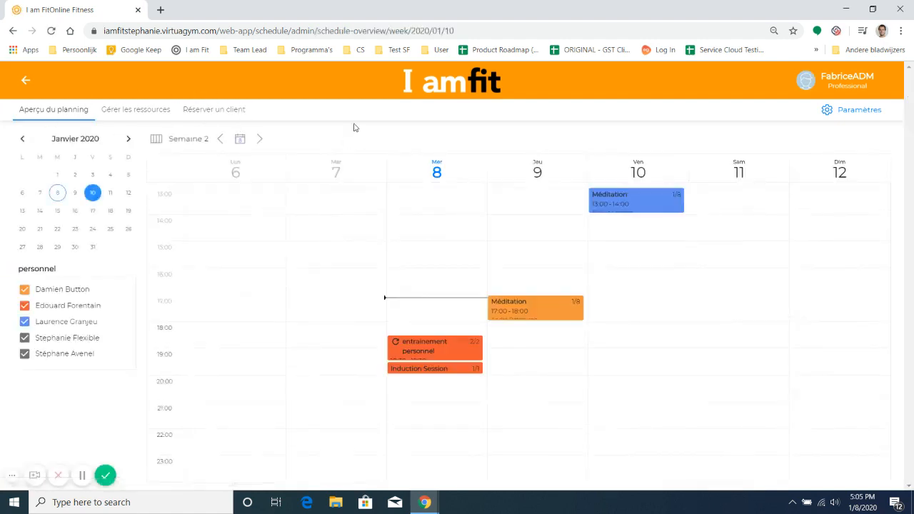
{"action": "left_click", "coordinate": [837, 111]}
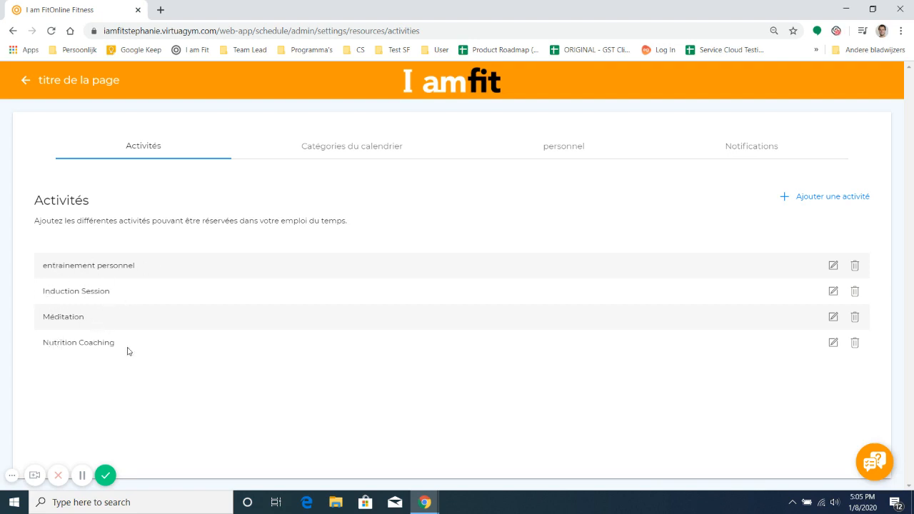
{"action": "left_click", "coordinate": [835, 205]}
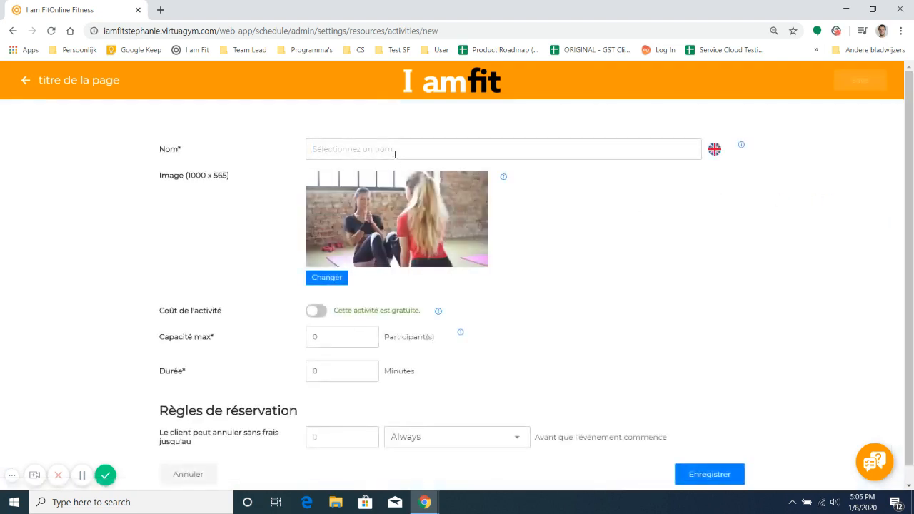
{"action": "left_click", "coordinate": [395, 154]}
{"action": "type", "text": "zo"}
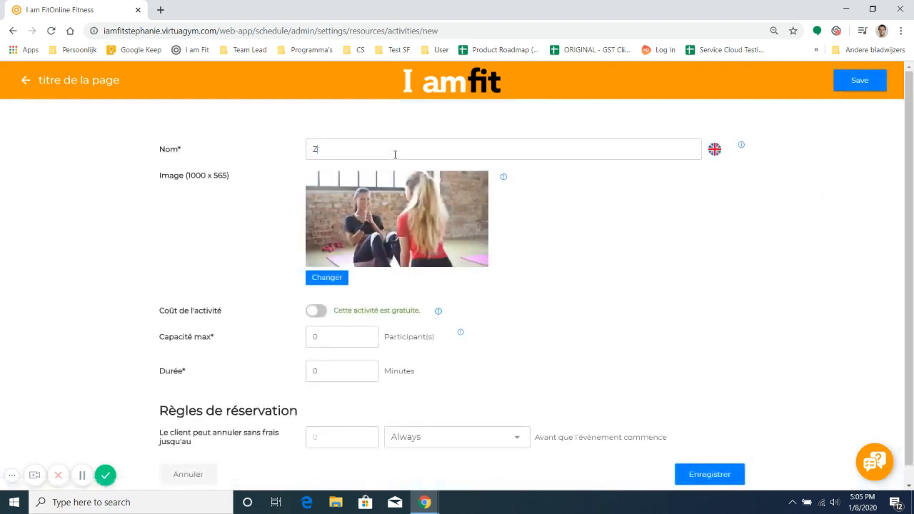
{"action": "type", "text": "ga"}
{"action": "left_click", "coordinate": [317, 313]}
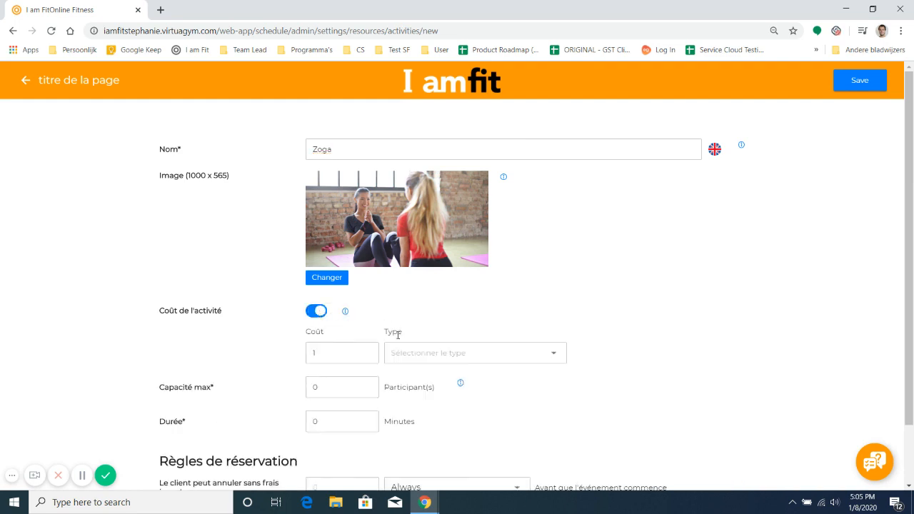
{"action": "left_click", "coordinate": [478, 355]}
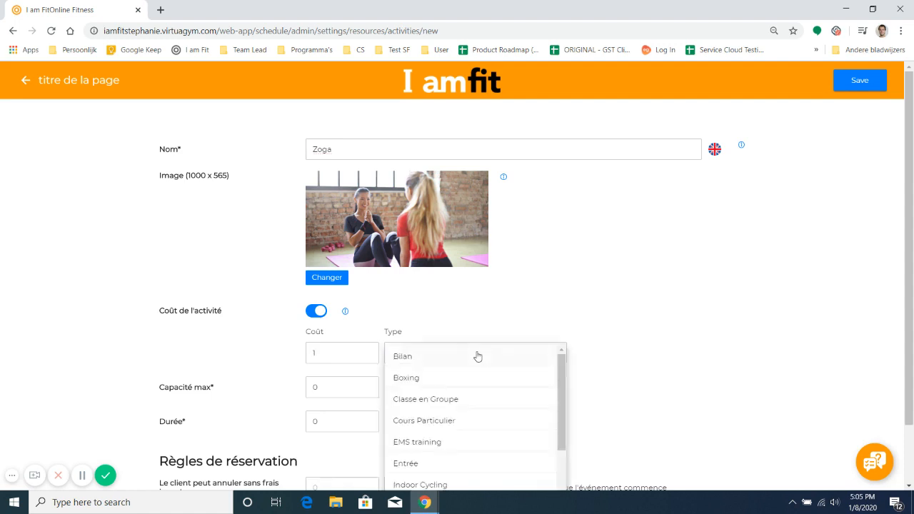
{"action": "scroll", "coordinate": [478, 395], "scroll_direction": "down", "scroll_amount": 2}
{"action": "scroll", "coordinate": [480, 433], "scroll_direction": "up", "scroll_amount": 2}
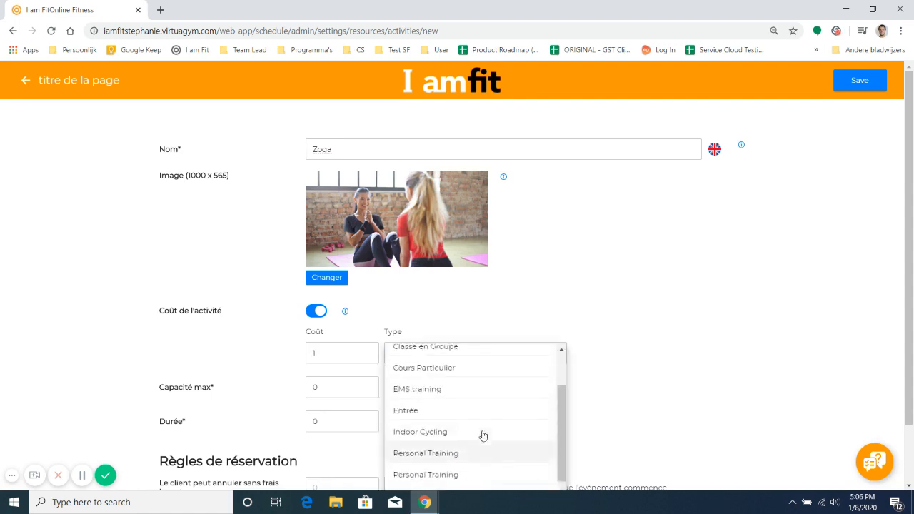
{"action": "left_click", "coordinate": [314, 314]}
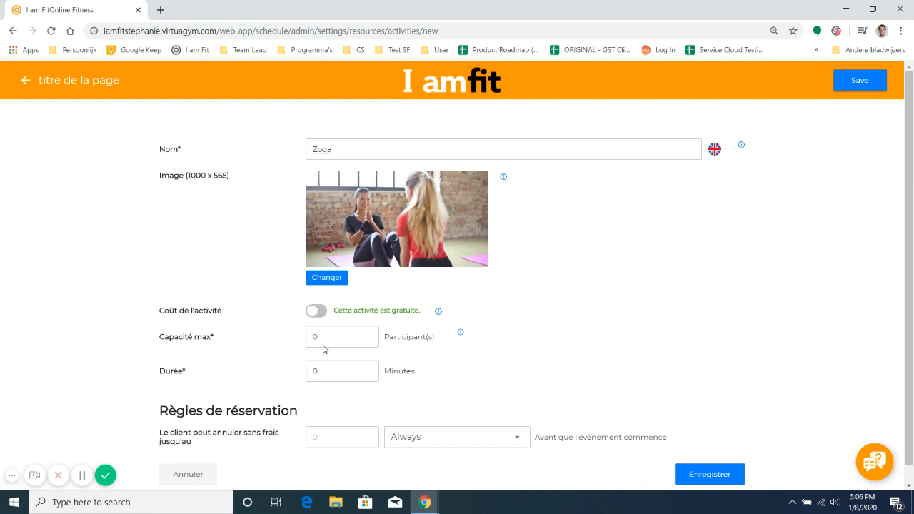
- Set the Zoga activity's maximum capacity to 1 participant and its duration to 60 minutes, and save it
{"action": "double_click", "coordinate": [333, 338]}
{"action": "type", "text": "1"}
{"action": "double_click", "coordinate": [322, 374]}
{"action": "scroll", "coordinate": [330, 411], "scroll_direction": "down", "scroll_amount": 1}
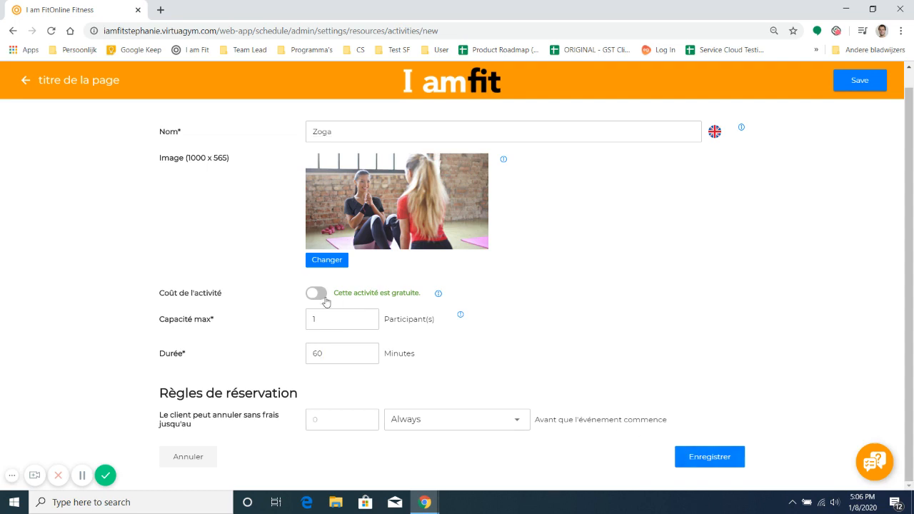
{"action": "left_click", "coordinate": [729, 462]}
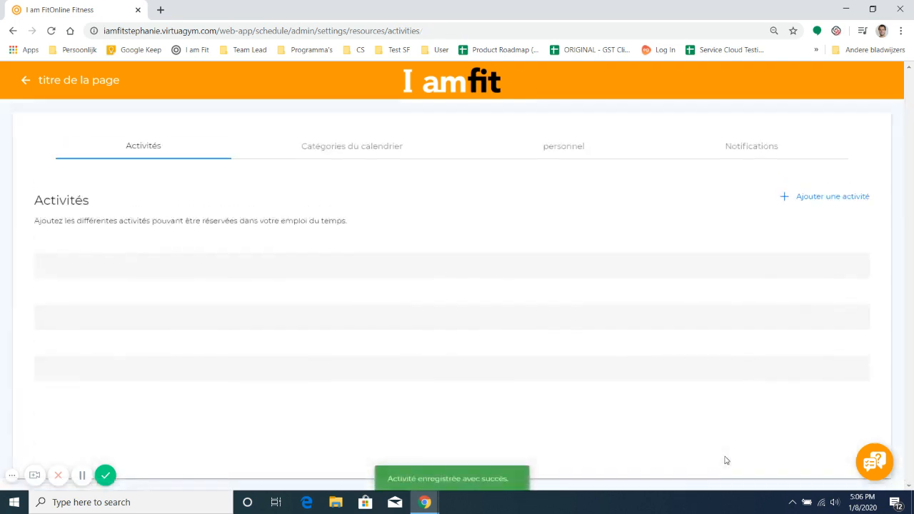
- Open the Relaxation calendar category for editing and choose Basé sur la durée as its time slot label
{"action": "left_click", "coordinate": [363, 155]}
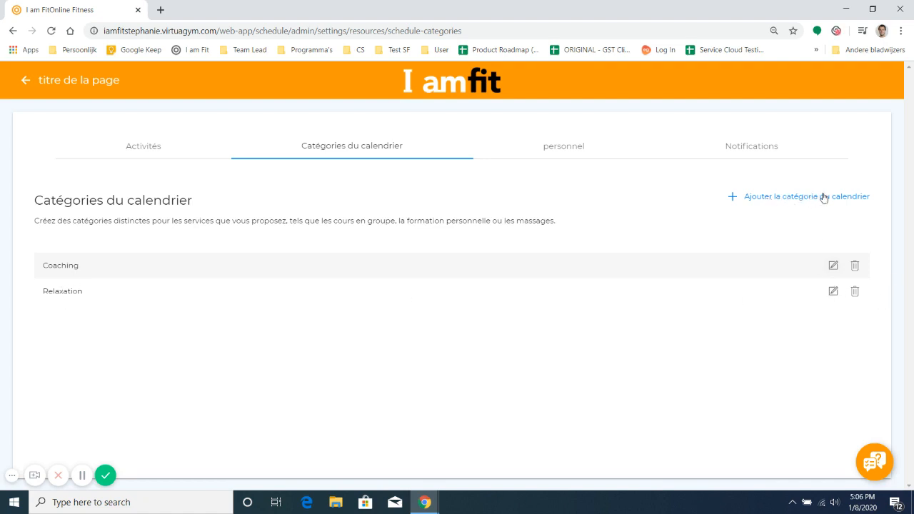
{"action": "left_click", "coordinate": [832, 293]}
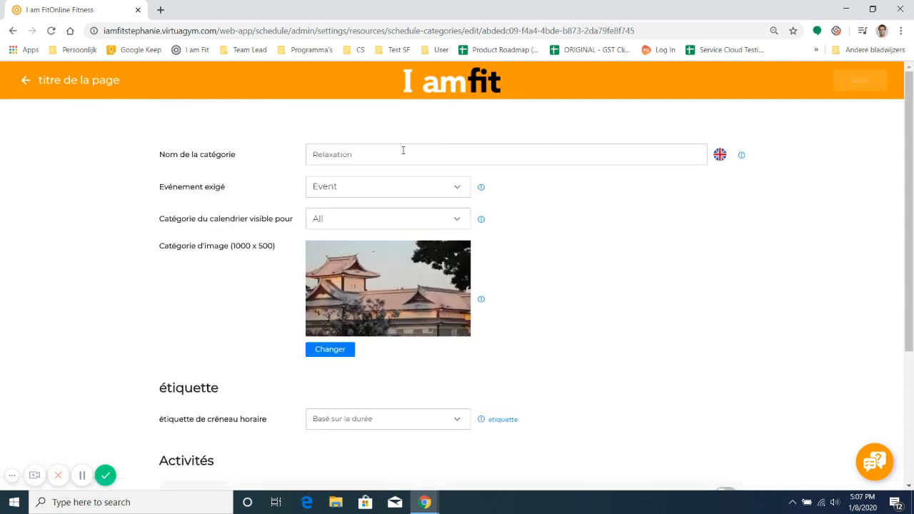
{"action": "left_click_drag", "start_coordinate": [403, 150], "coordinate": [296, 151]}
{"action": "scroll", "coordinate": [369, 301], "scroll_direction": "down", "scroll_amount": 2}
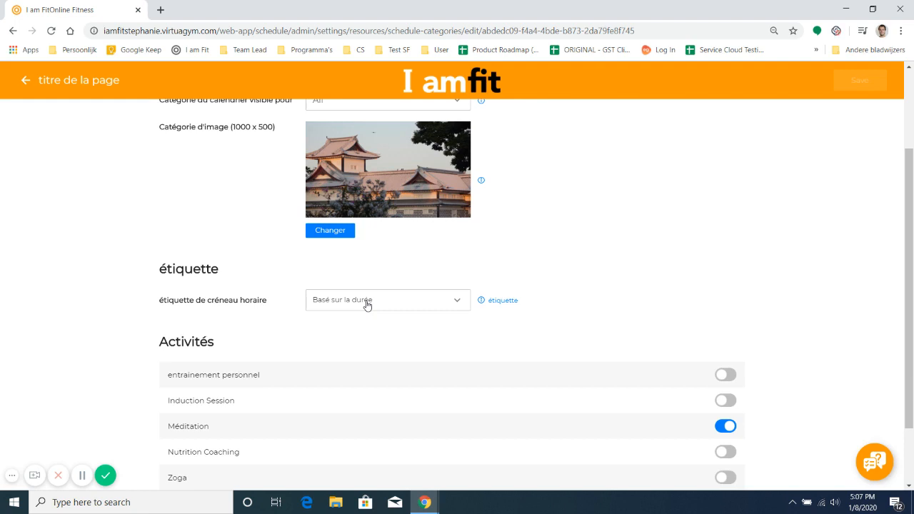
{"action": "left_click", "coordinate": [366, 305]}
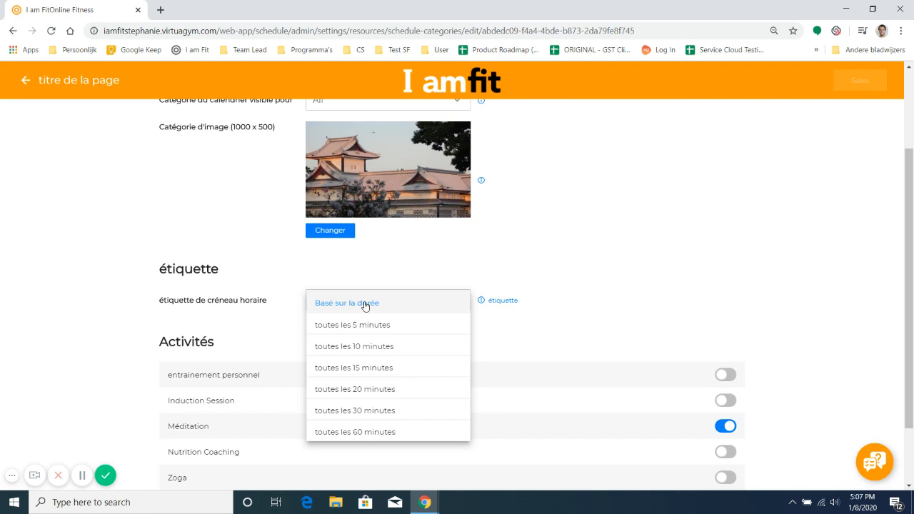
{"action": "left_click", "coordinate": [365, 304]}
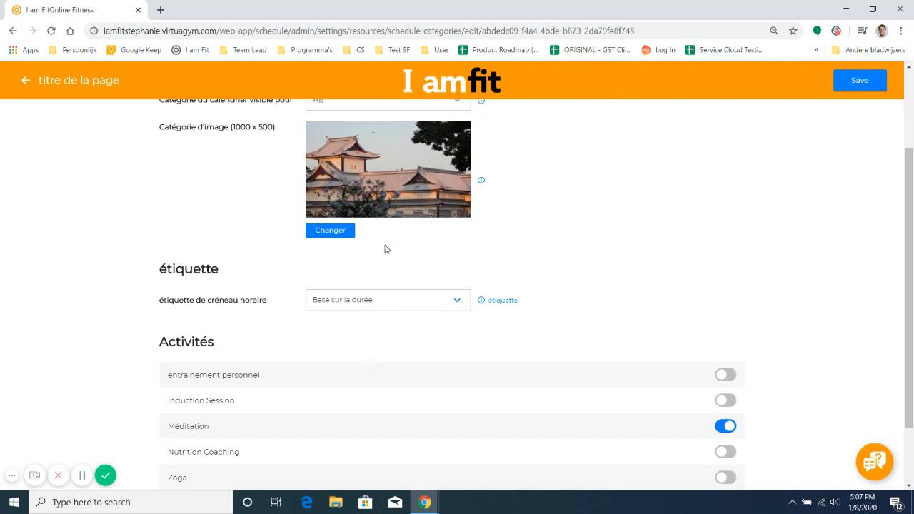
- Enable the Zoga activity for the Relaxation category and save the category
{"action": "scroll", "coordinate": [392, 251], "scroll_direction": "up", "scroll_amount": 2}
{"action": "scroll", "coordinate": [541, 235], "scroll_direction": "down", "scroll_amount": 3}
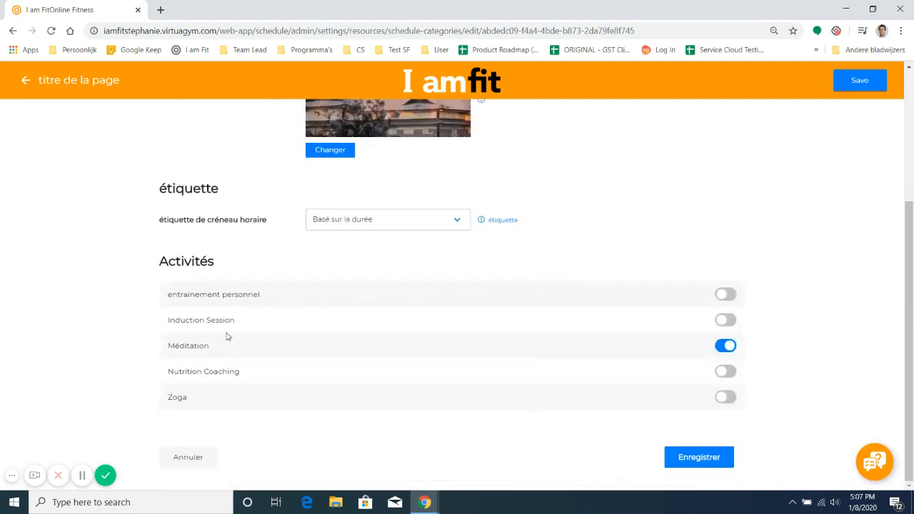
{"action": "left_click", "coordinate": [729, 399]}
{"action": "left_click", "coordinate": [709, 460]}
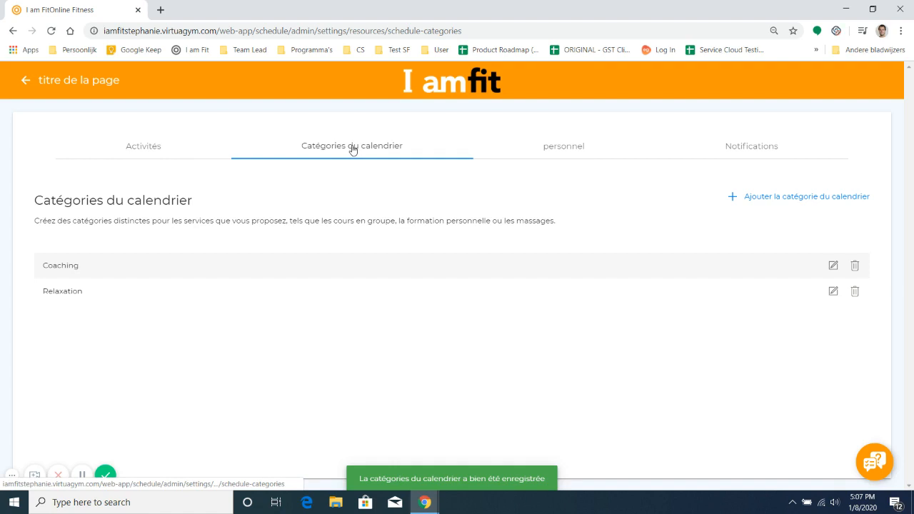
- Add the available staff member to the appointment calendar's personnel
{"action": "left_click", "coordinate": [562, 156]}
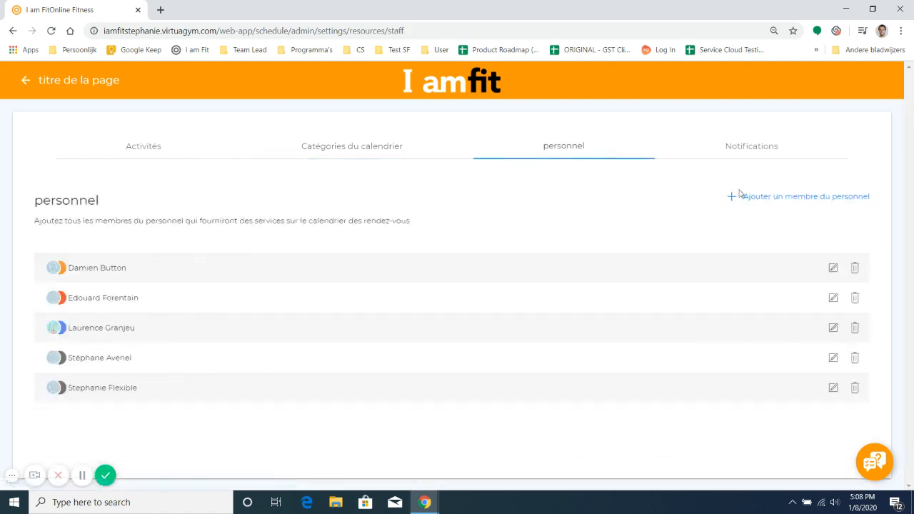
{"action": "left_click", "coordinate": [752, 201]}
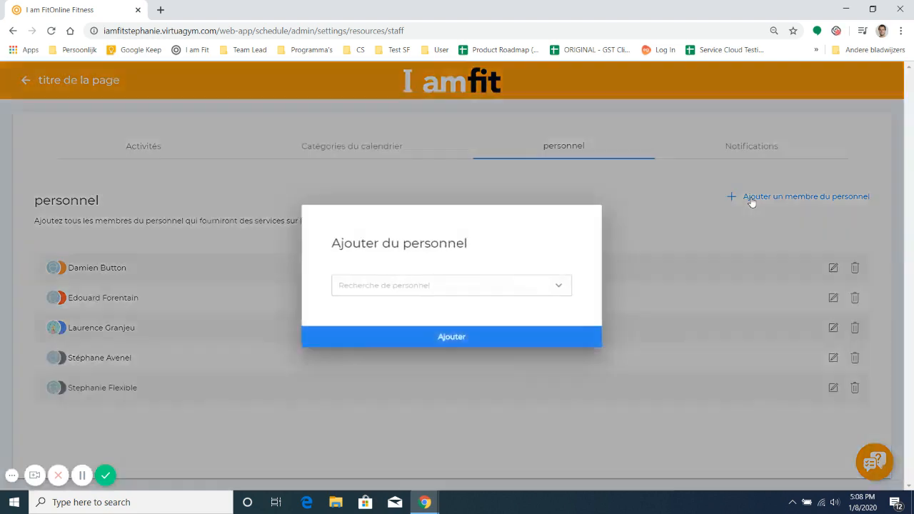
{"action": "left_click", "coordinate": [472, 286]}
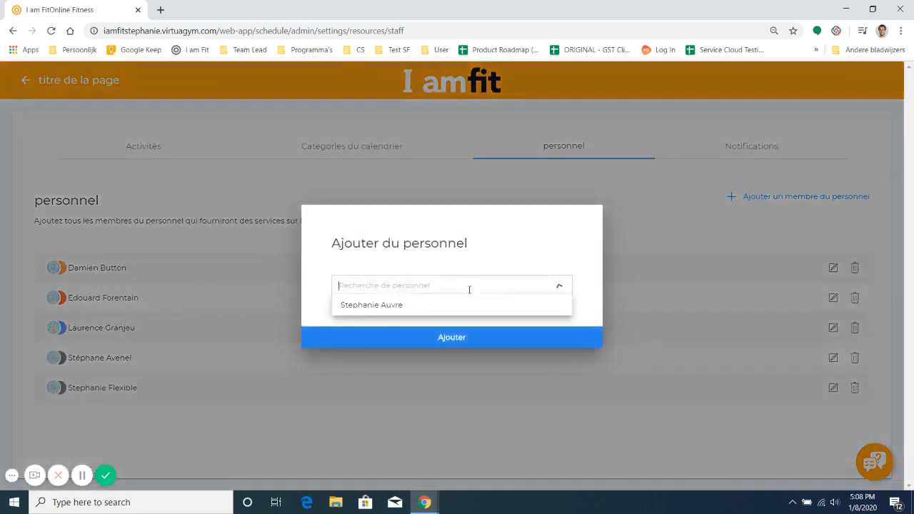
{"action": "left_click", "coordinate": [423, 308]}
{"action": "left_click", "coordinate": [451, 336]}
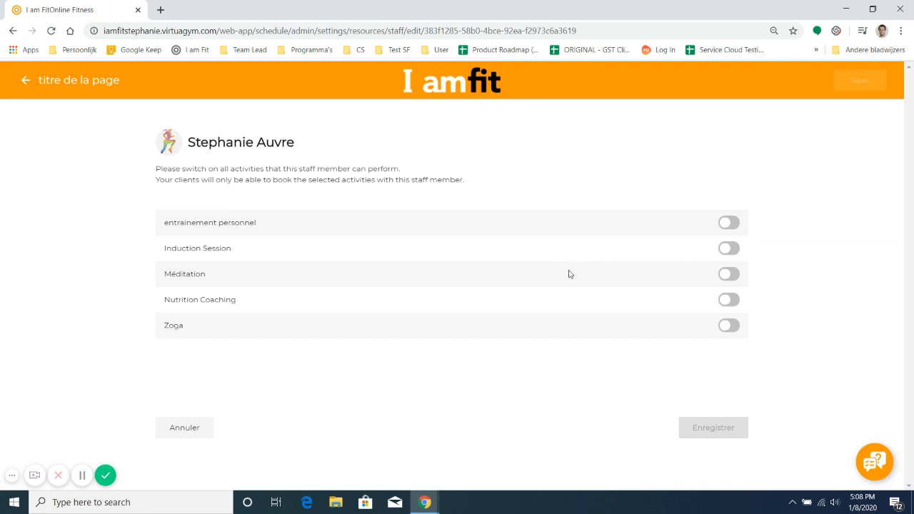
- Enable entrainement personnel, Induction Session and Nutrition Coaching for the newly added staff member and save
{"action": "left_click", "coordinate": [729, 223]}
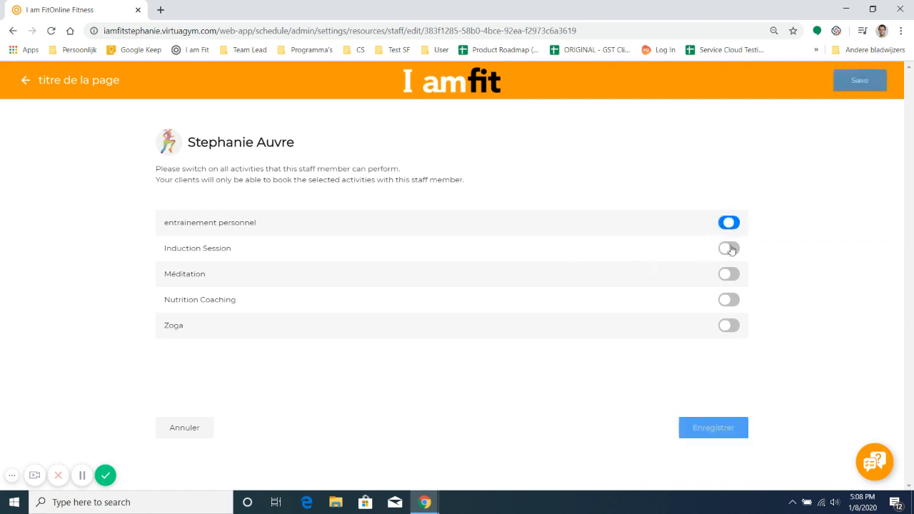
{"action": "left_click", "coordinate": [729, 248]}
{"action": "left_click", "coordinate": [728, 299]}
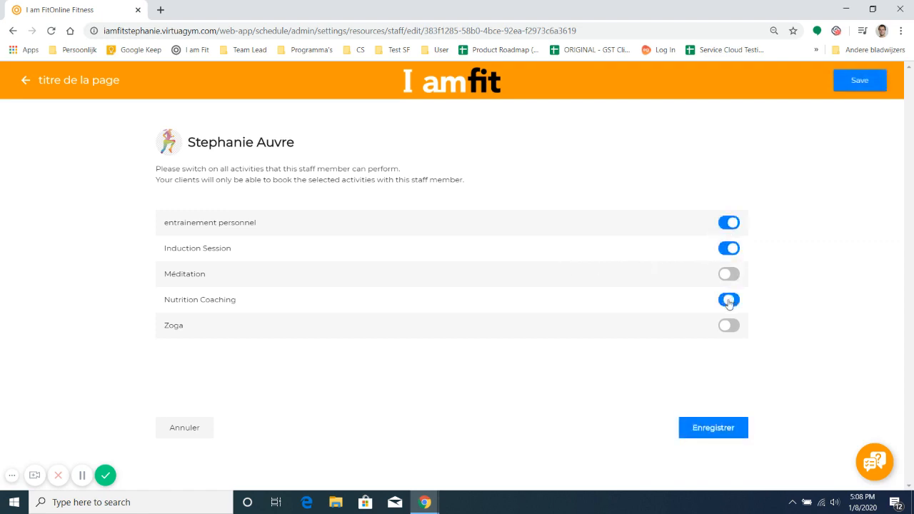
{"action": "left_click", "coordinate": [711, 436]}
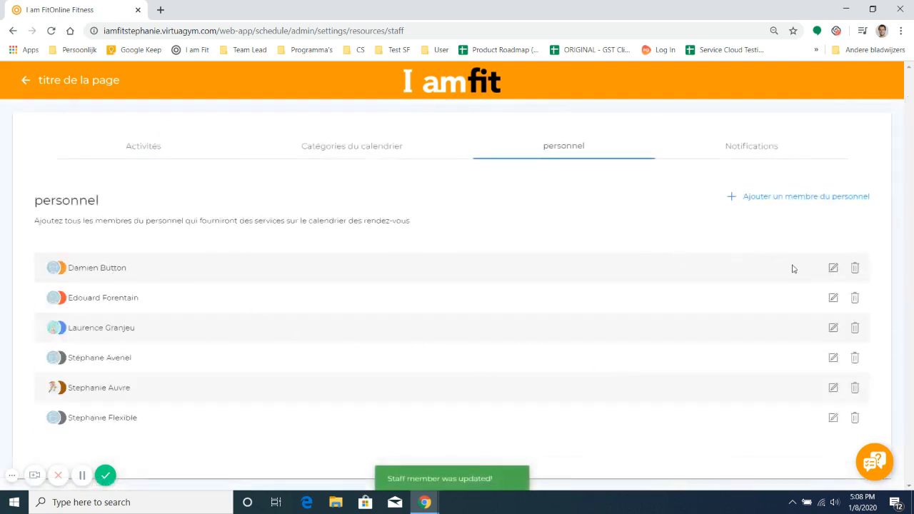
- Enable the Zoga activity for the first staff member in the personnel list and save
{"action": "left_click", "coordinate": [833, 269]}
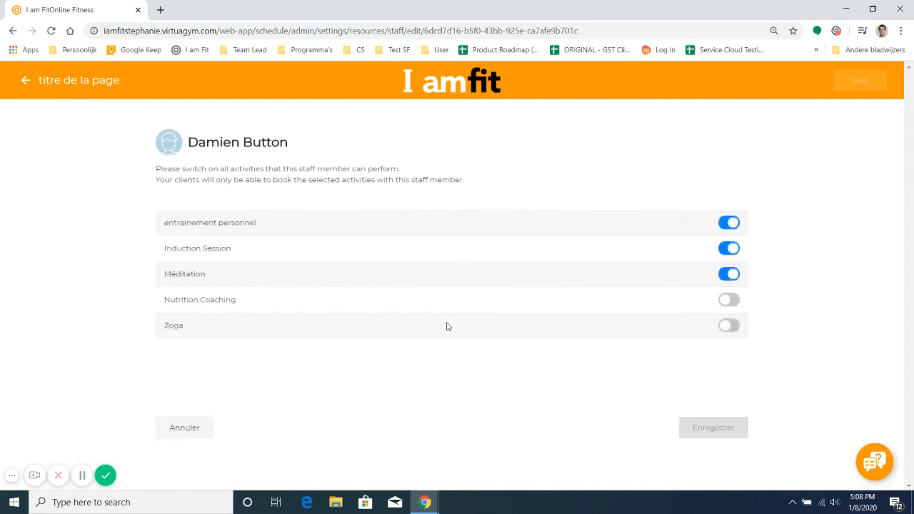
{"action": "left_click", "coordinate": [729, 326]}
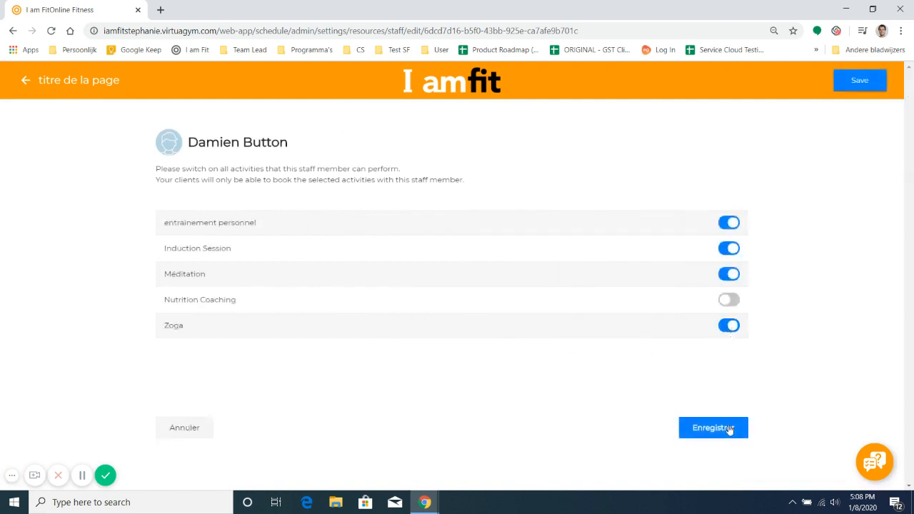
{"action": "left_click", "coordinate": [729, 429]}
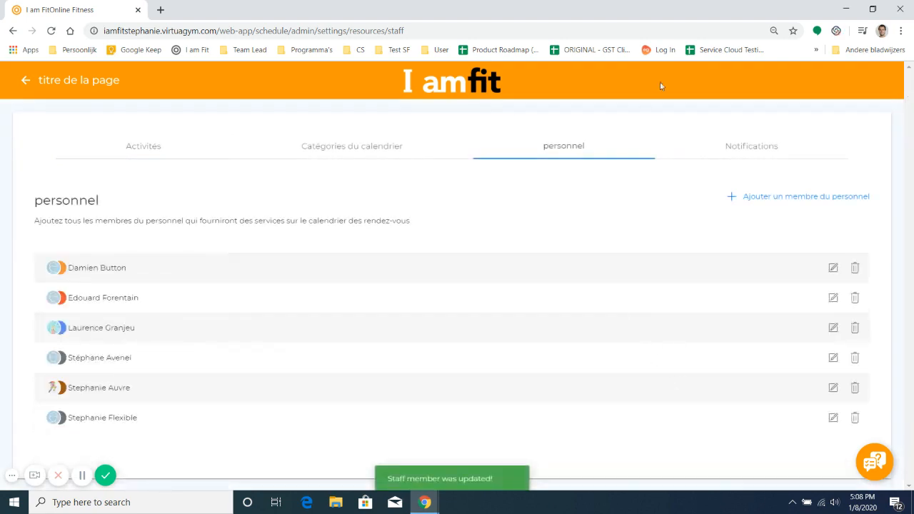
- Check the booking notification settings and return to the schedule overview
{"action": "left_click", "coordinate": [741, 146]}
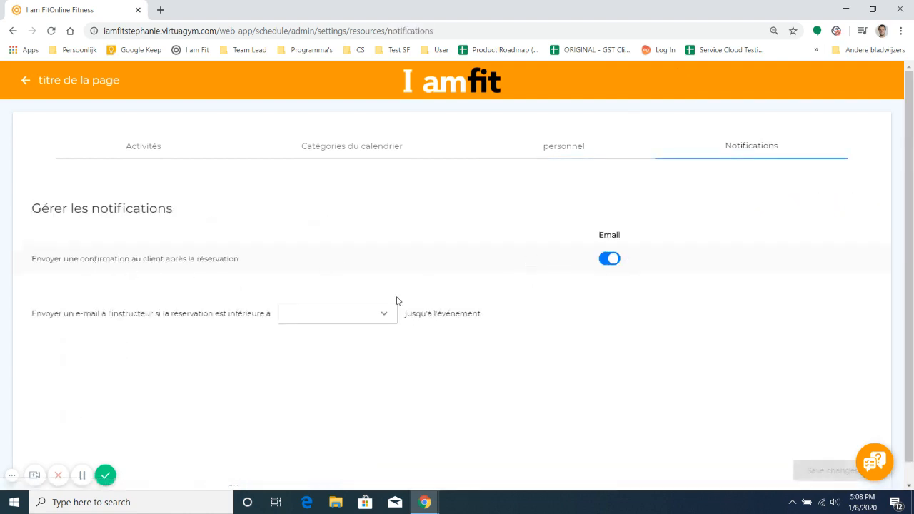
{"action": "left_click", "coordinate": [27, 83]}
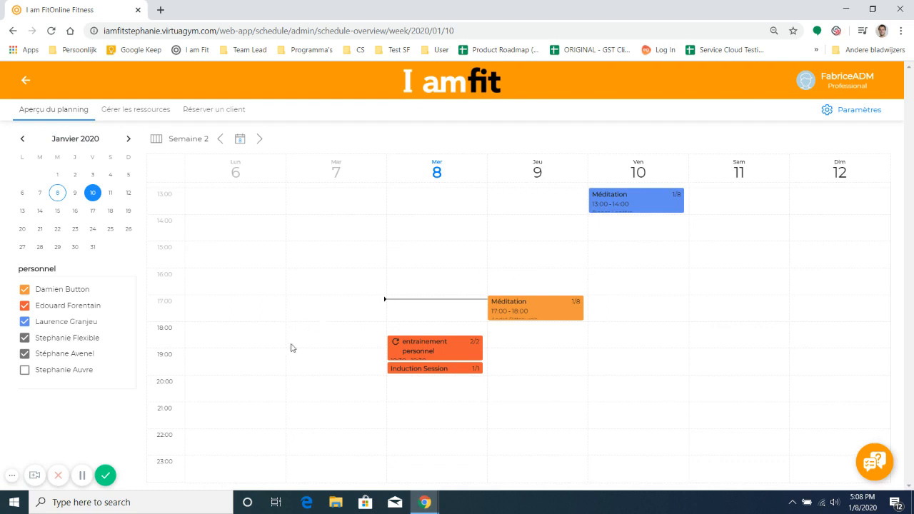
- Filter the resource management calendar to show only the first listed staff member's availability
{"action": "left_click", "coordinate": [128, 111]}
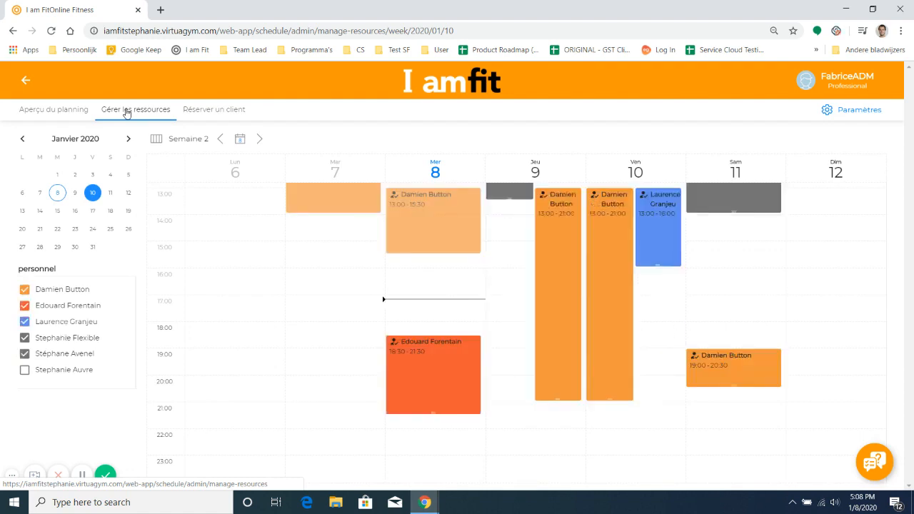
{"action": "left_click", "coordinate": [24, 306]}
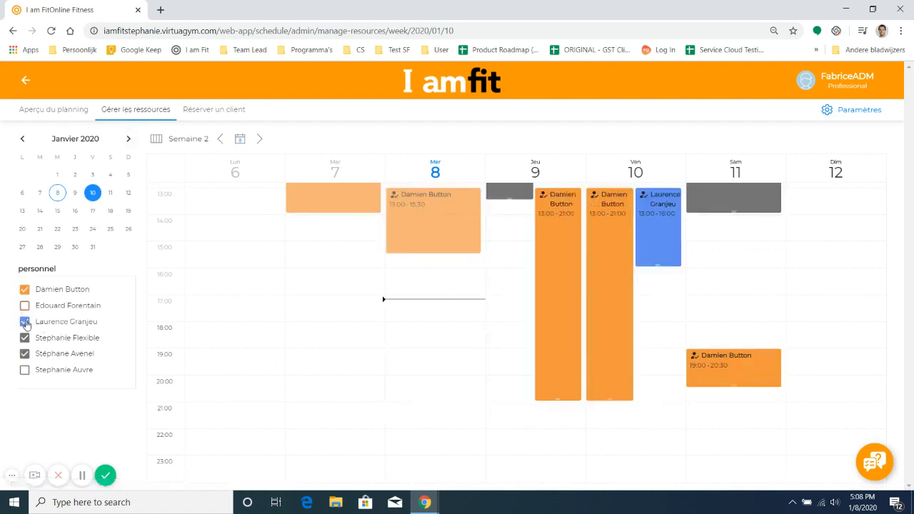
{"action": "left_click", "coordinate": [24, 322]}
{"action": "left_click", "coordinate": [25, 337]}
{"action": "left_click", "coordinate": [24, 354]}
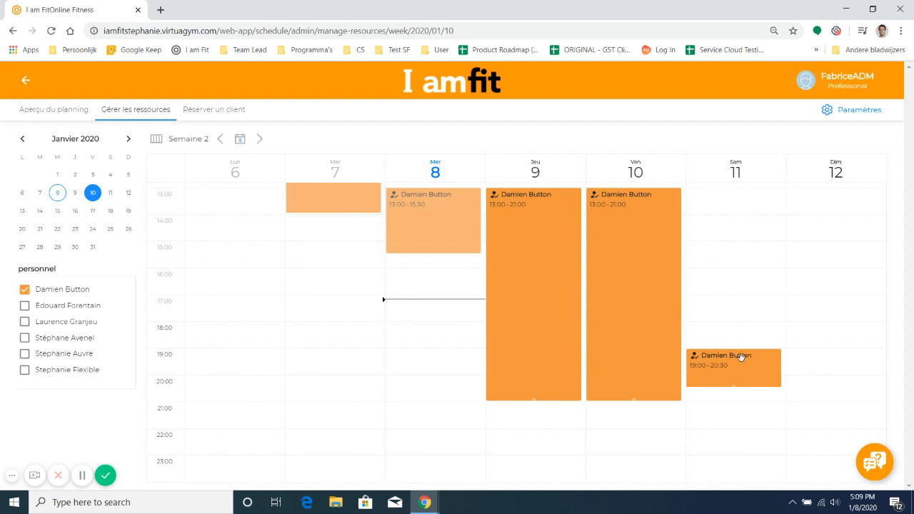
- Start a new availability entry on Saturday 11-01-2020 from 14:00 and assign the first listed staff member
{"action": "left_click_drag", "start_coordinate": [732, 234], "coordinate": [736, 311]}
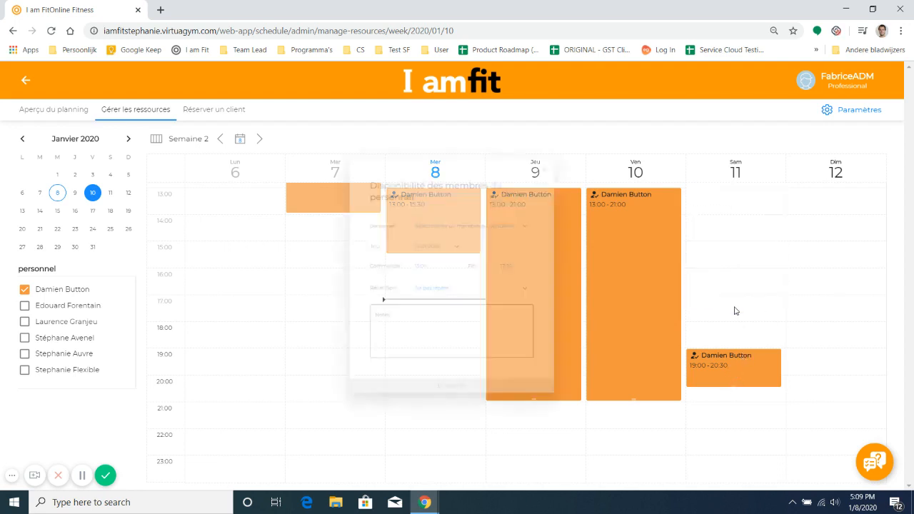
{"action": "left_click", "coordinate": [589, 121]}
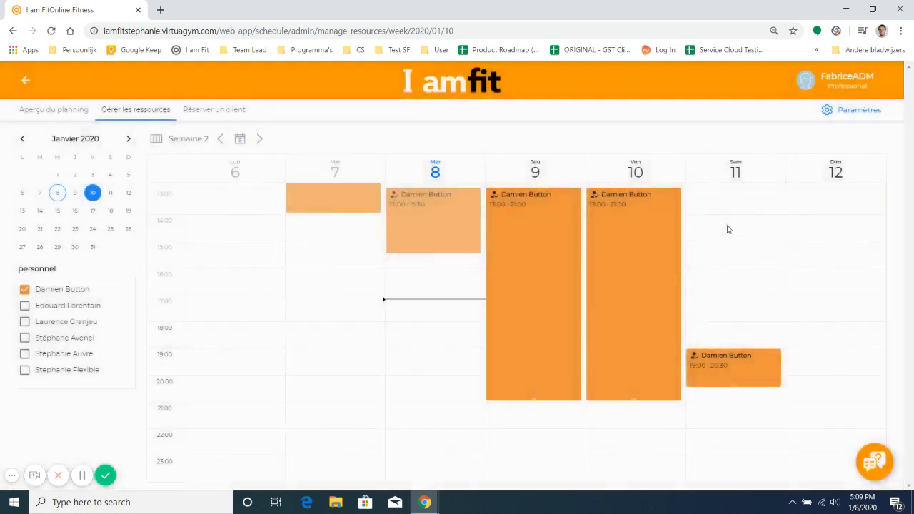
{"action": "left_click", "coordinate": [729, 224]}
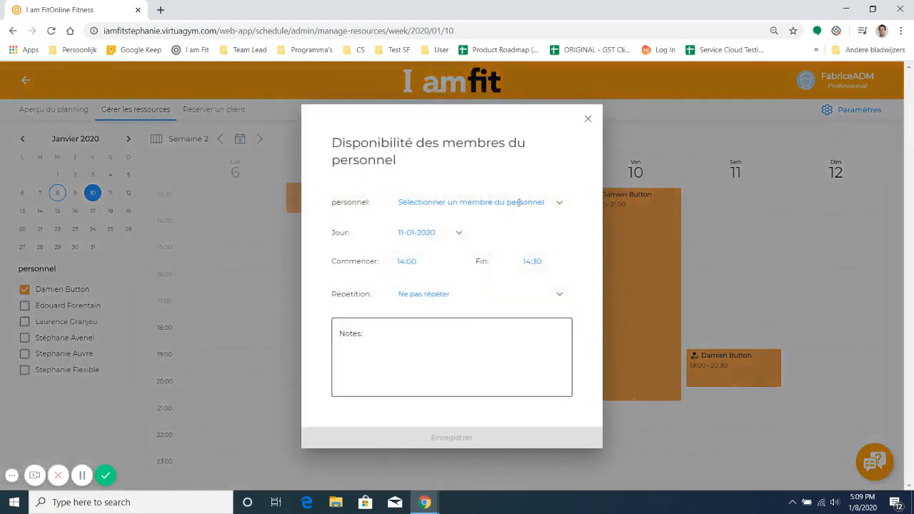
{"action": "left_click", "coordinate": [519, 203]}
{"action": "left_click", "coordinate": [468, 223]}
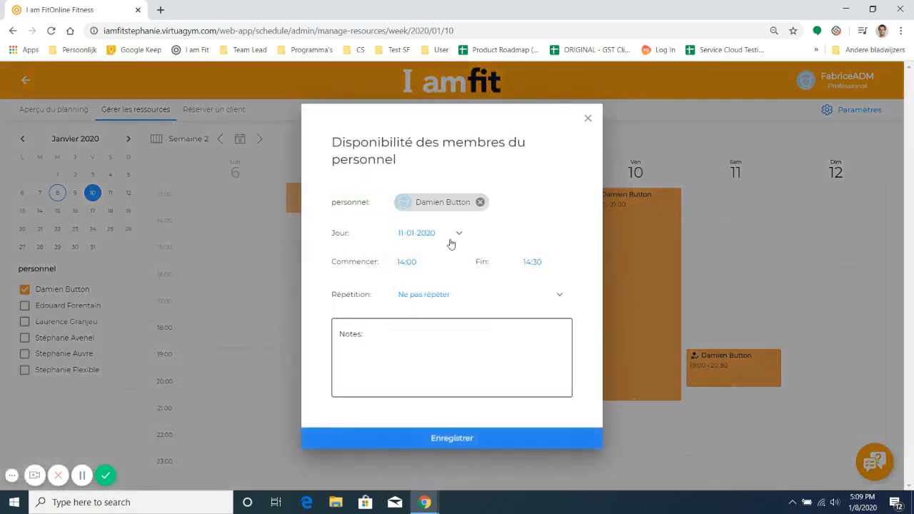
- Set the availability's end time to 17:00, repeat it every Saturday with no end date, and save it
{"action": "left_click", "coordinate": [526, 261]}
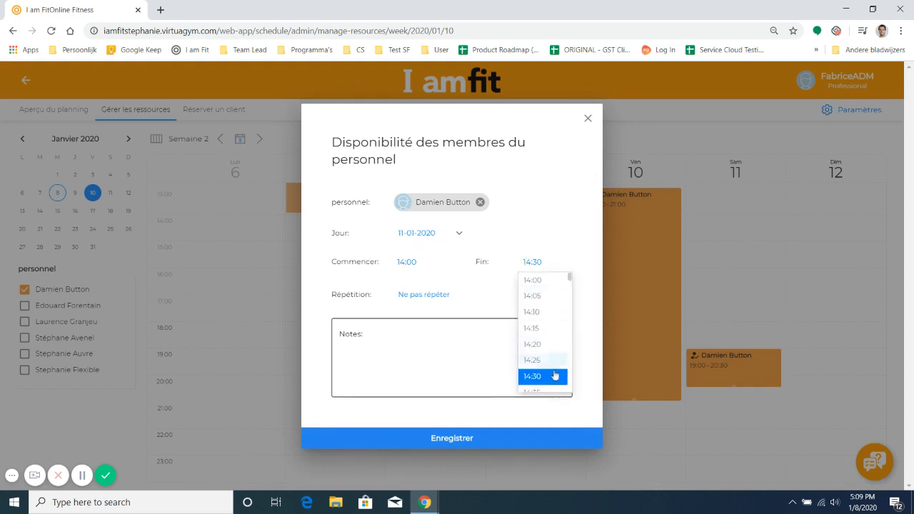
{"action": "scroll", "coordinate": [546, 336], "scroll_direction": "down", "scroll_amount": 2}
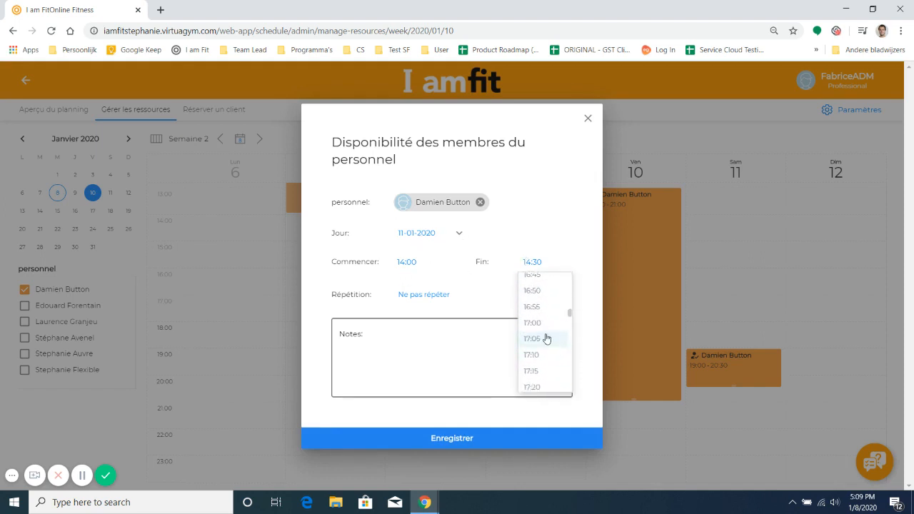
{"action": "left_click", "coordinate": [544, 323]}
{"action": "left_click", "coordinate": [459, 297]}
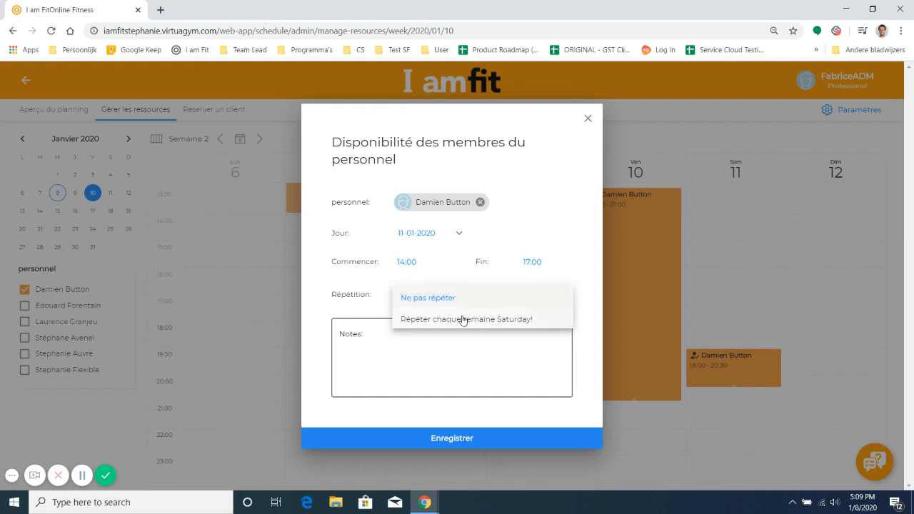
{"action": "left_click", "coordinate": [464, 320]}
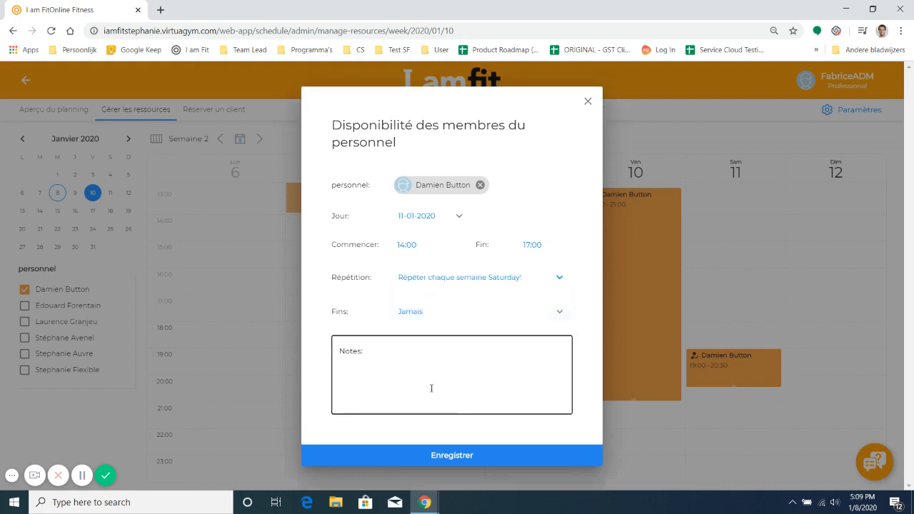
{"action": "left_click", "coordinate": [472, 447]}
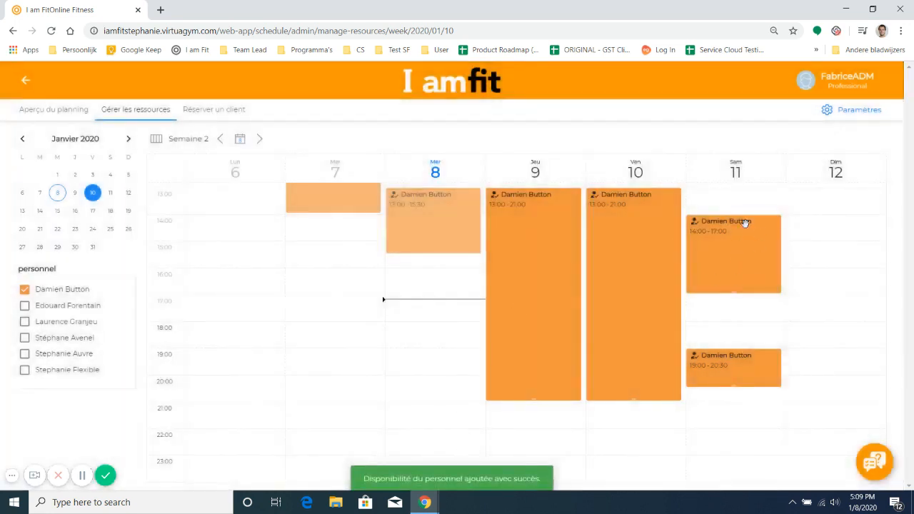
- Show the availability of all staff members except the last listed one in the resource calendar
{"action": "left_click", "coordinate": [25, 290]}
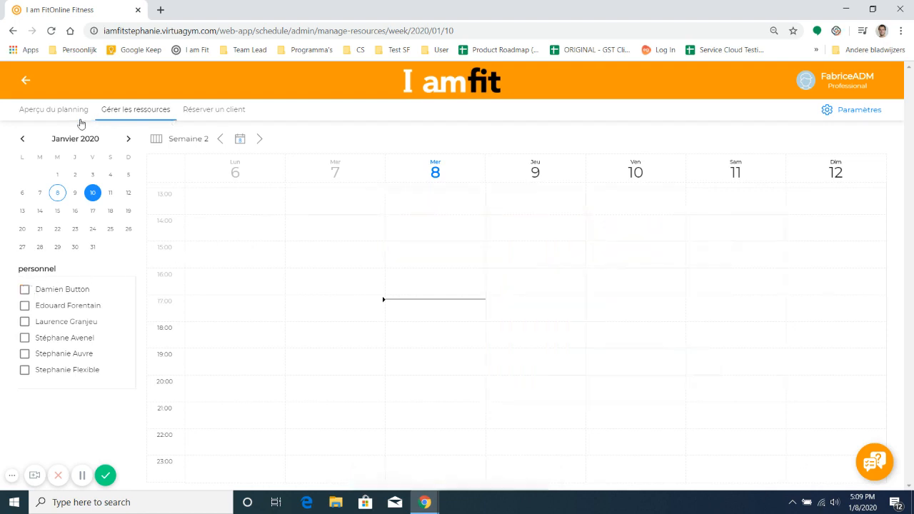
{"action": "left_click", "coordinate": [25, 289]}
{"action": "left_click", "coordinate": [24, 305]}
{"action": "left_click", "coordinate": [24, 321]}
{"action": "left_click", "coordinate": [24, 338]}
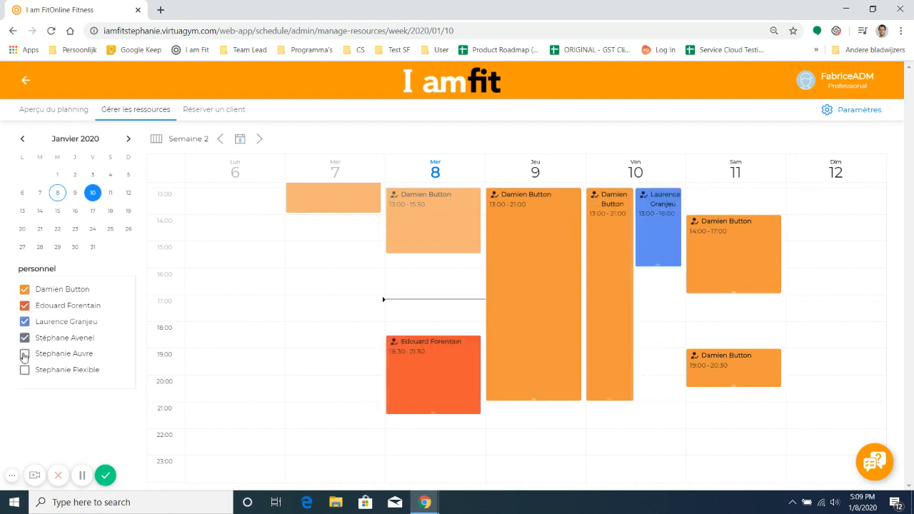
{"action": "left_click", "coordinate": [24, 355]}
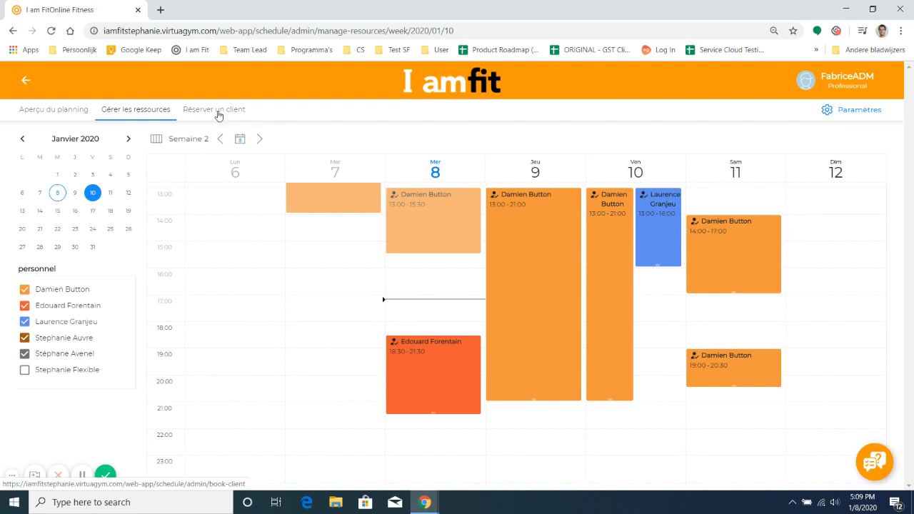
- Open the schedule overview and filter it to only the first listed staff member's appointments
{"action": "left_click", "coordinate": [52, 111]}
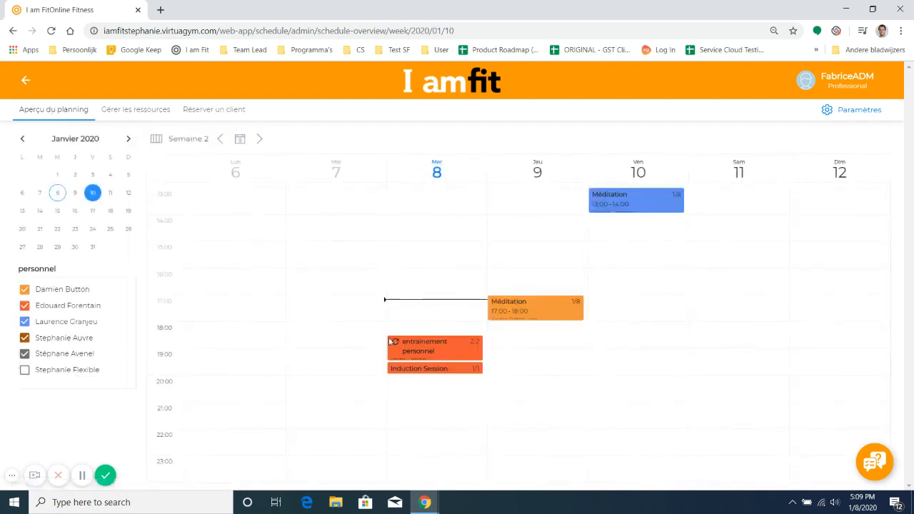
{"action": "left_click", "coordinate": [24, 306]}
{"action": "left_click", "coordinate": [25, 322]}
{"action": "left_click", "coordinate": [25, 338]}
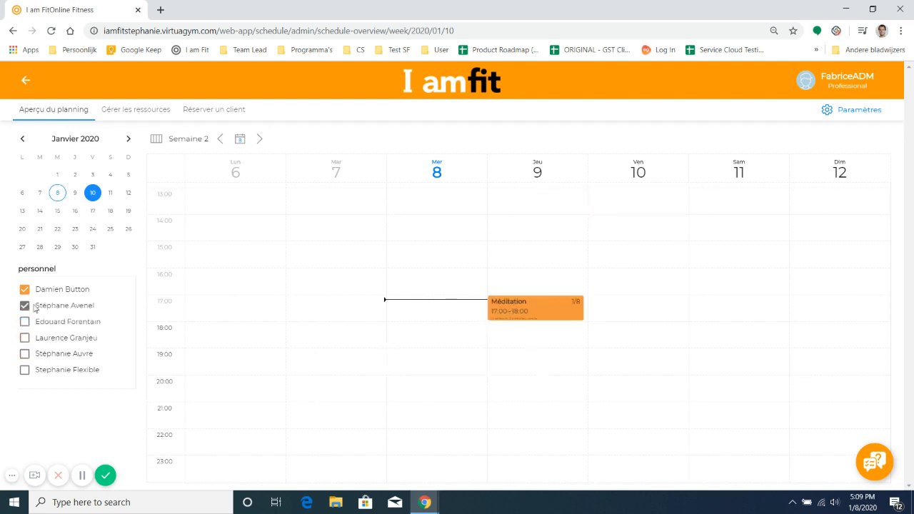
{"action": "left_click", "coordinate": [25, 305]}
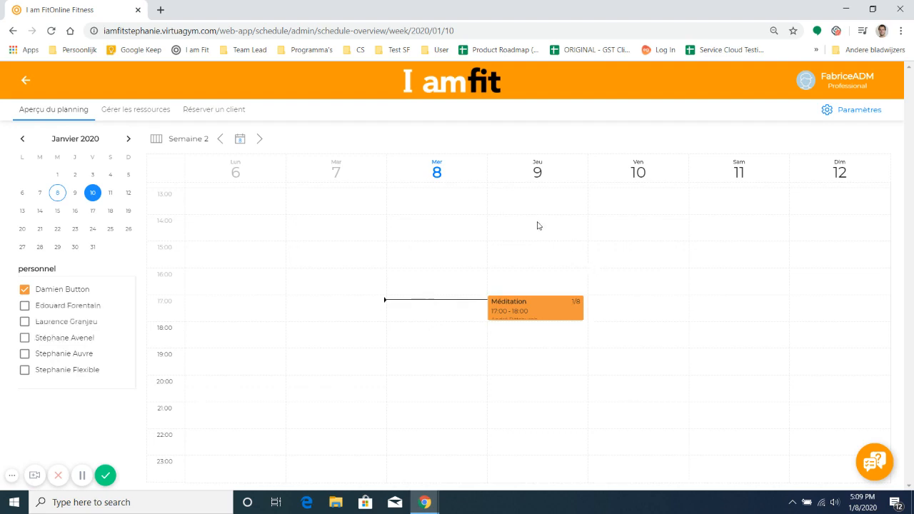
- Start a client booking, look through the Coaching category, and select the Zoga activity under Relaxation
{"action": "left_click", "coordinate": [230, 111]}
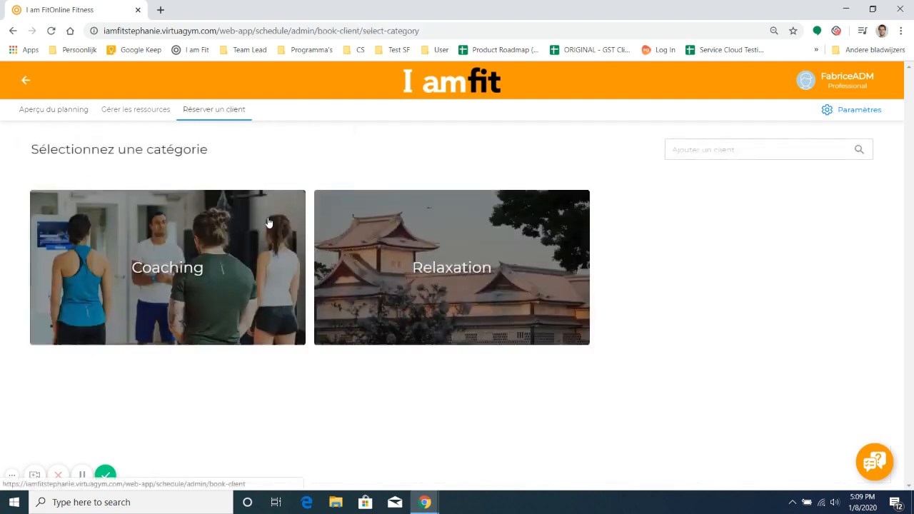
{"action": "left_click", "coordinate": [228, 244]}
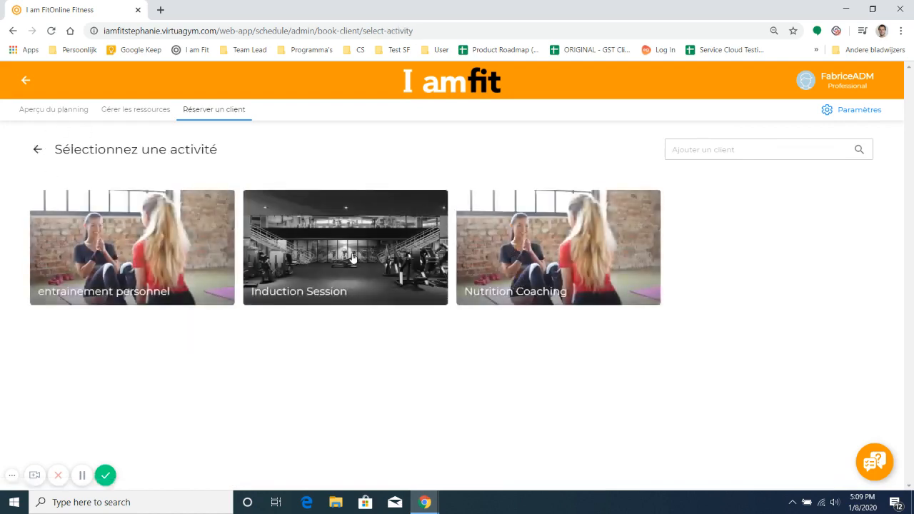
{"action": "left_click", "coordinate": [38, 151]}
{"action": "left_click", "coordinate": [379, 241]}
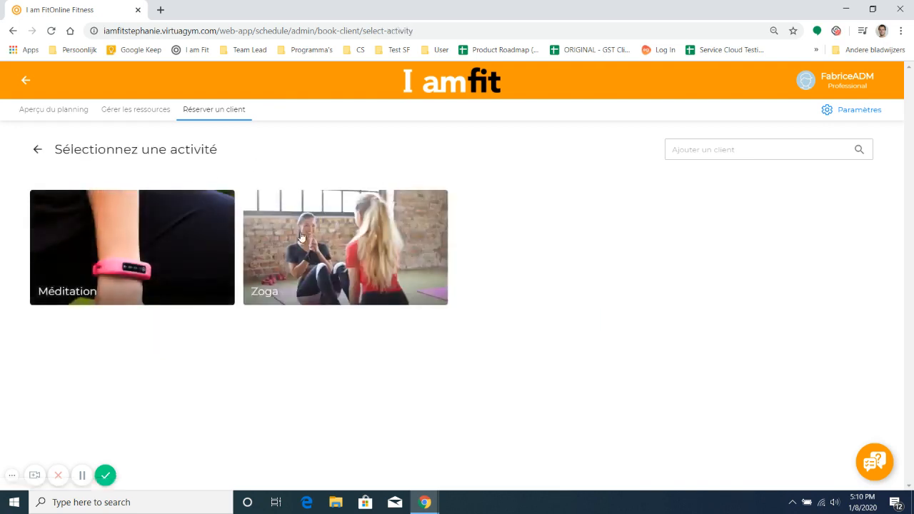
{"action": "left_click", "coordinate": [301, 237]}
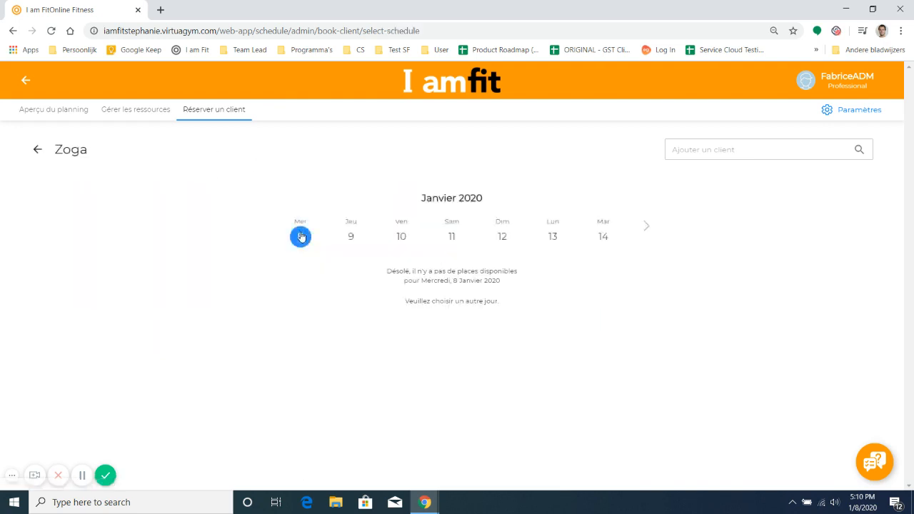
- Check the Zoga slots for Thursday 9 January, then choose the 15:00 slot on Friday 10 January 2020
{"action": "left_click", "coordinate": [350, 238]}
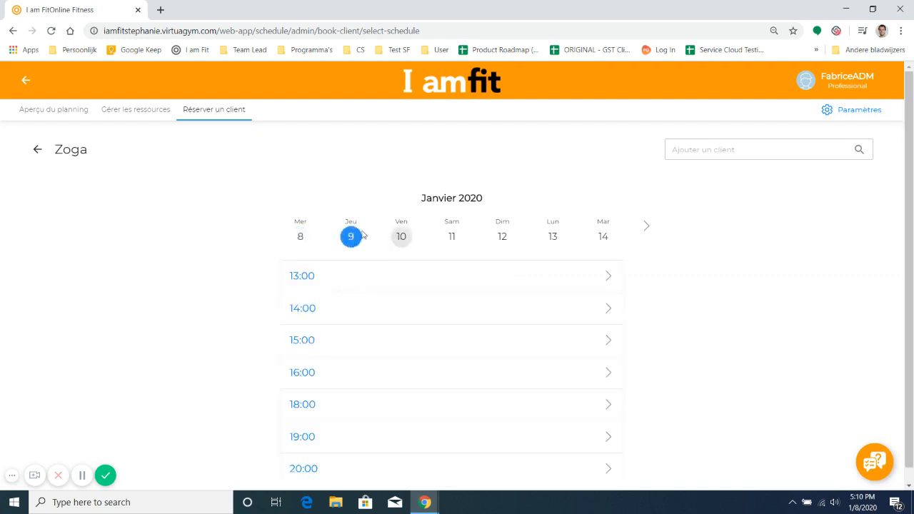
{"action": "scroll", "coordinate": [357, 293], "scroll_direction": "down", "scroll_amount": 1}
{"action": "scroll", "coordinate": [392, 266], "scroll_direction": "up", "scroll_amount": 1}
{"action": "left_click", "coordinate": [400, 242]}
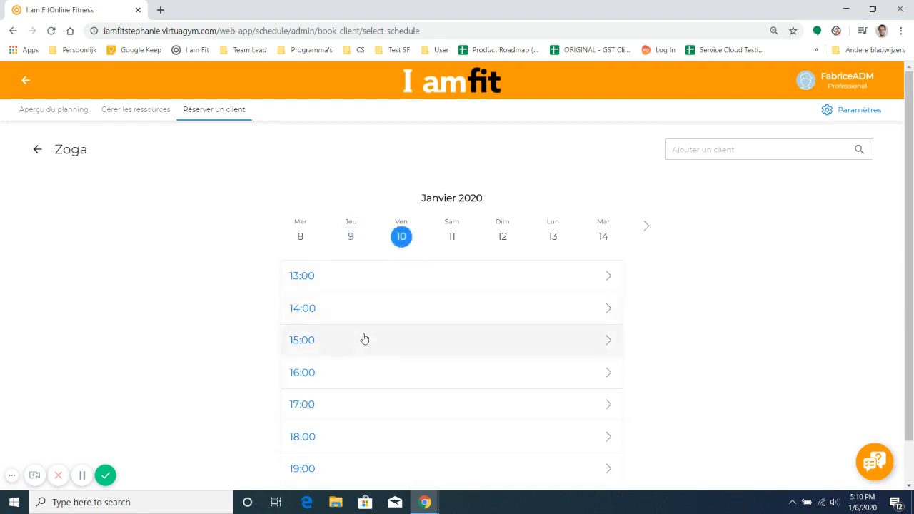
{"action": "scroll", "coordinate": [363, 341], "scroll_direction": "down", "scroll_amount": 1}
{"action": "left_click", "coordinate": [391, 303]}
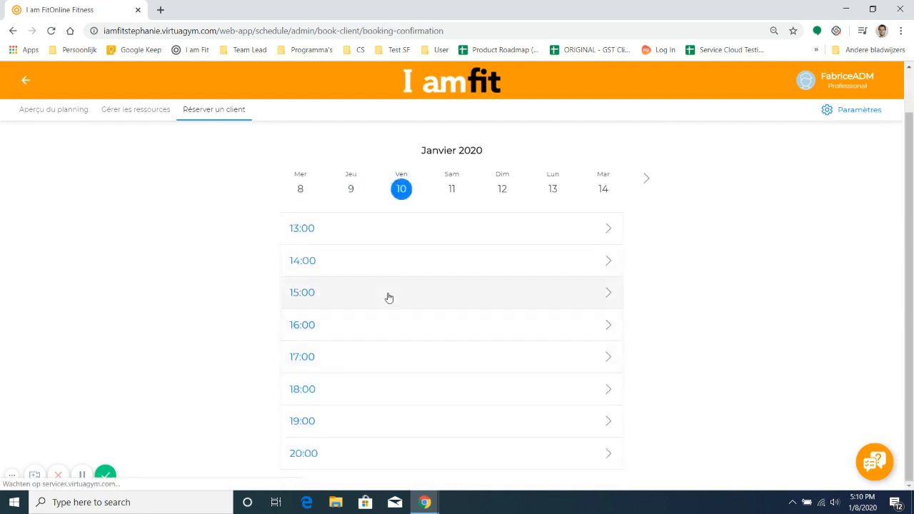
- Add the fifth listed client to the Zoga booking and confirm the reservation
{"action": "left_click", "coordinate": [495, 373]}
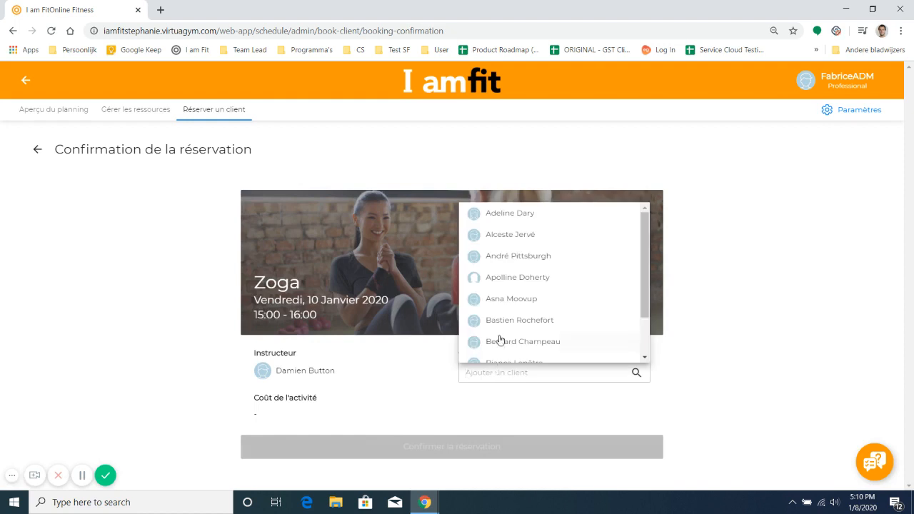
{"action": "left_click", "coordinate": [503, 299]}
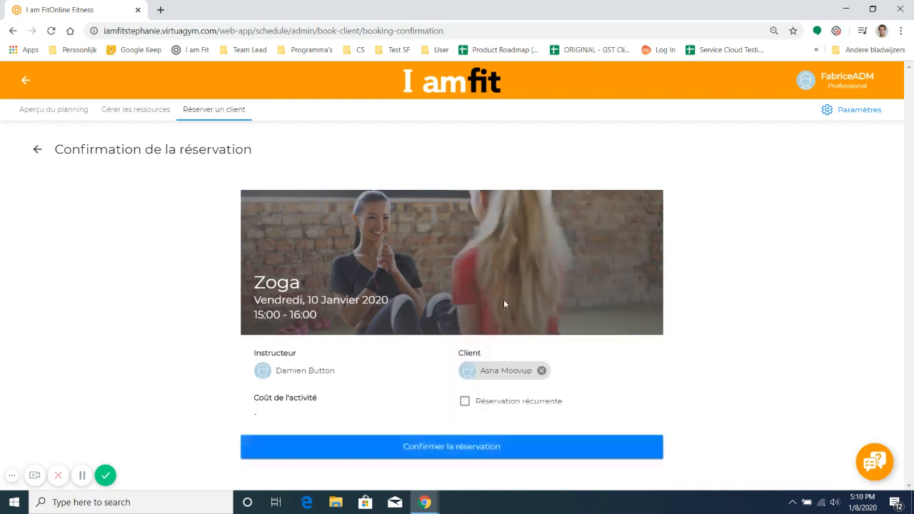
{"action": "left_click", "coordinate": [450, 449]}
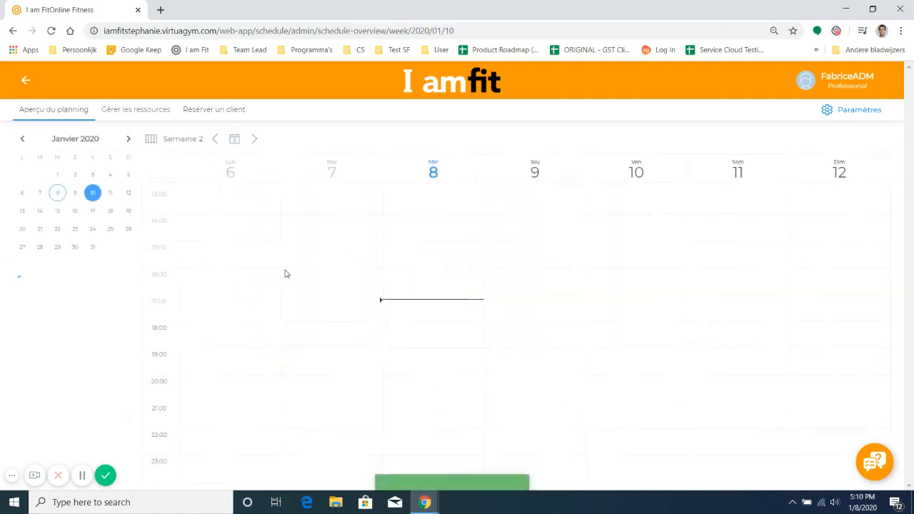